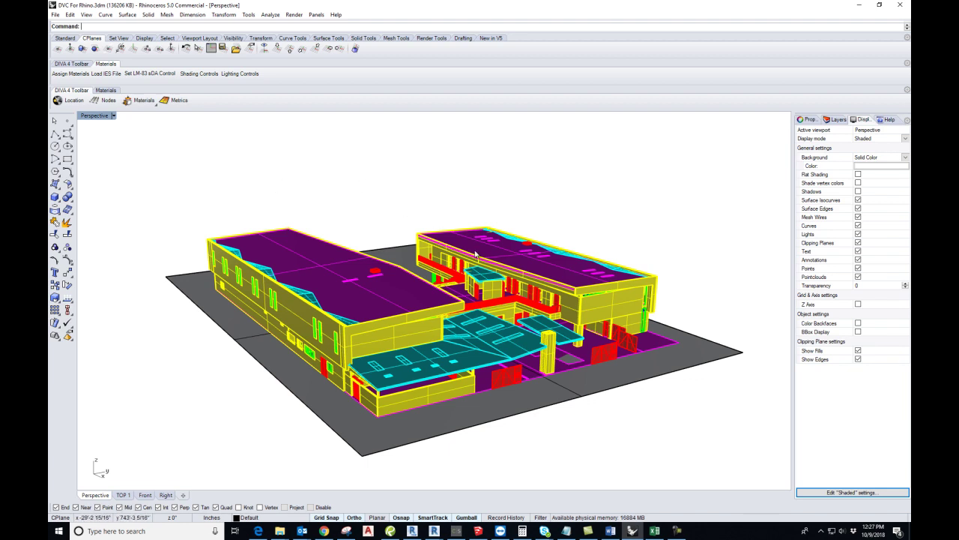
# Orbit to an elevated three-quarter view of the building and show the Layers panel.
pyautogui.click(611, 392)
pyautogui.scroll(-1, 276, 384)
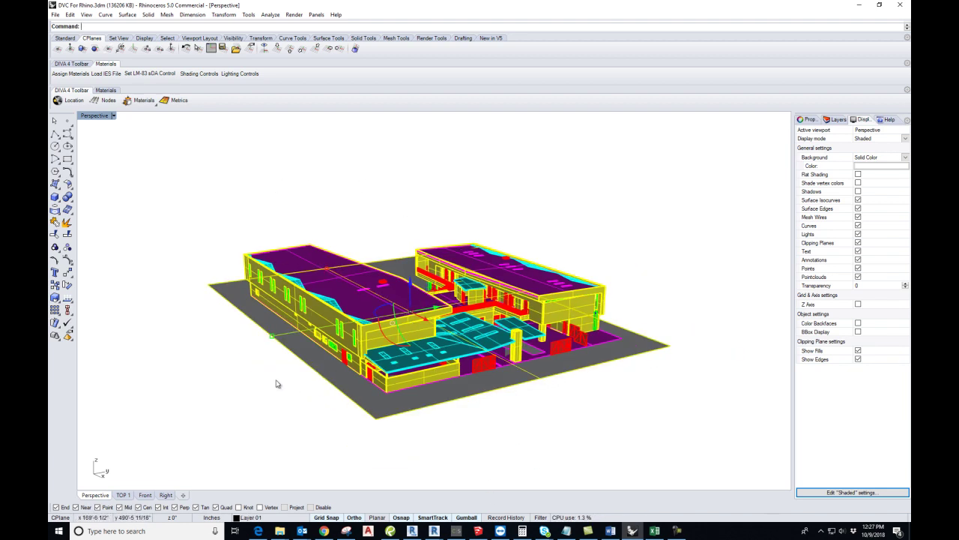
pyautogui.scroll(-1, 275, 384)
pyautogui.middleClick(276, 384)
pyautogui.click(327, 418)
pyautogui.moveTo(353, 433); pyautogui.dragTo(521, 410, button='right')
pyautogui.moveTo(359, 437); pyautogui.dragTo(381, 398, button='right')
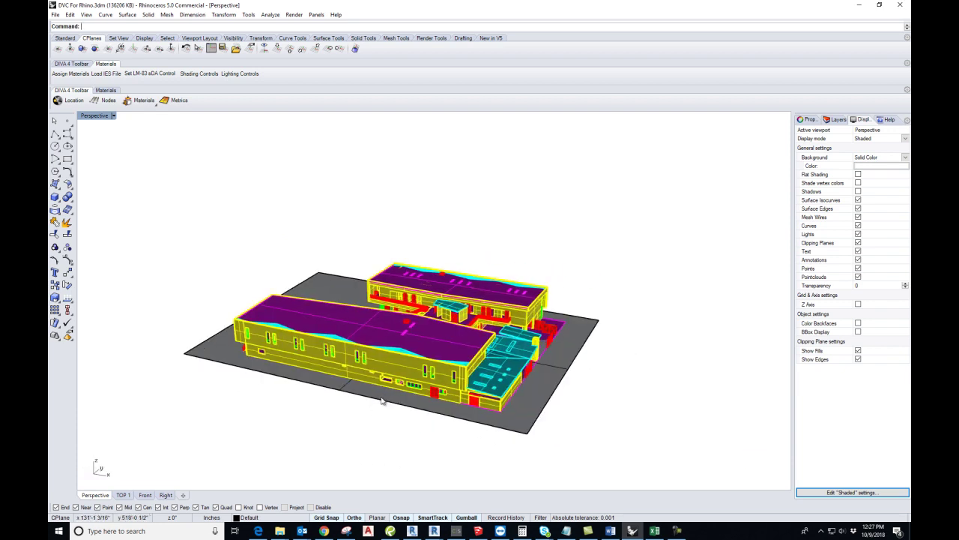
pyautogui.click(837, 121)
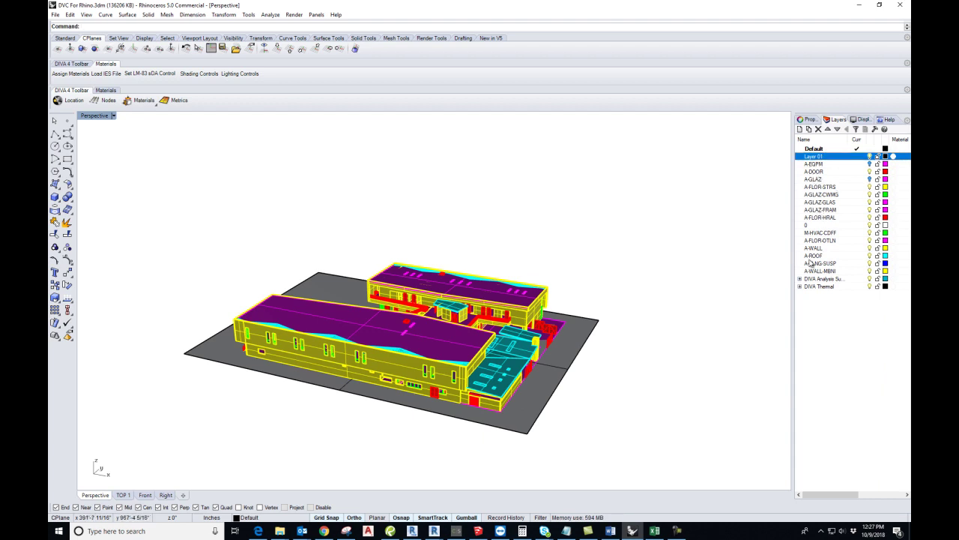
pyautogui.scroll(2, 407, 448)
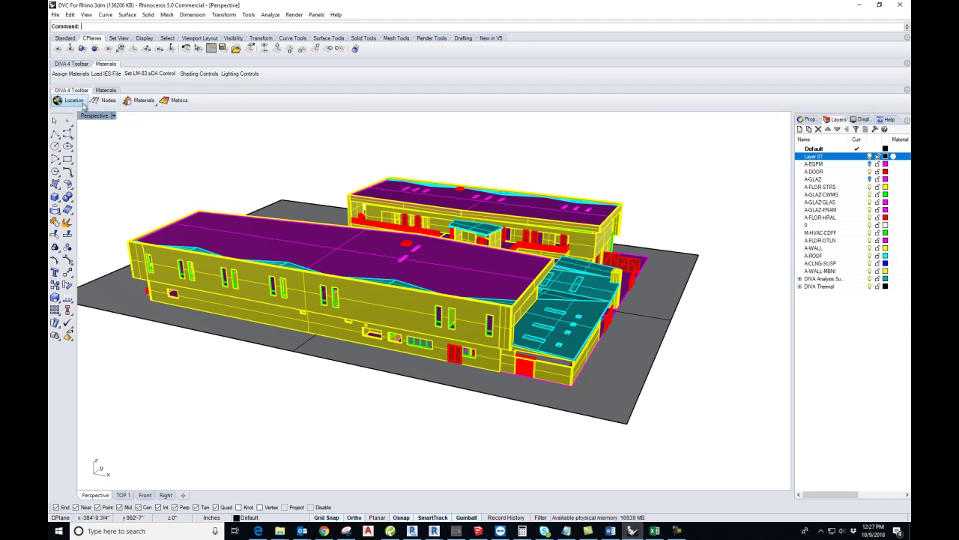
# Set the DIVA location to USA_CA_San.Diego.722900_TMY2.epw, overwriting the local material.rad first.
pyautogui.click(73, 102)
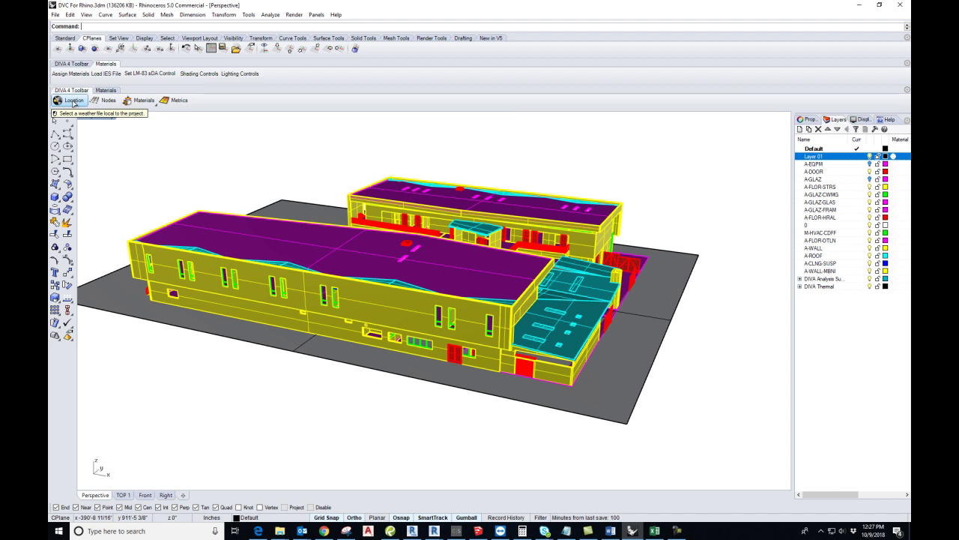
pyautogui.click(73, 101)
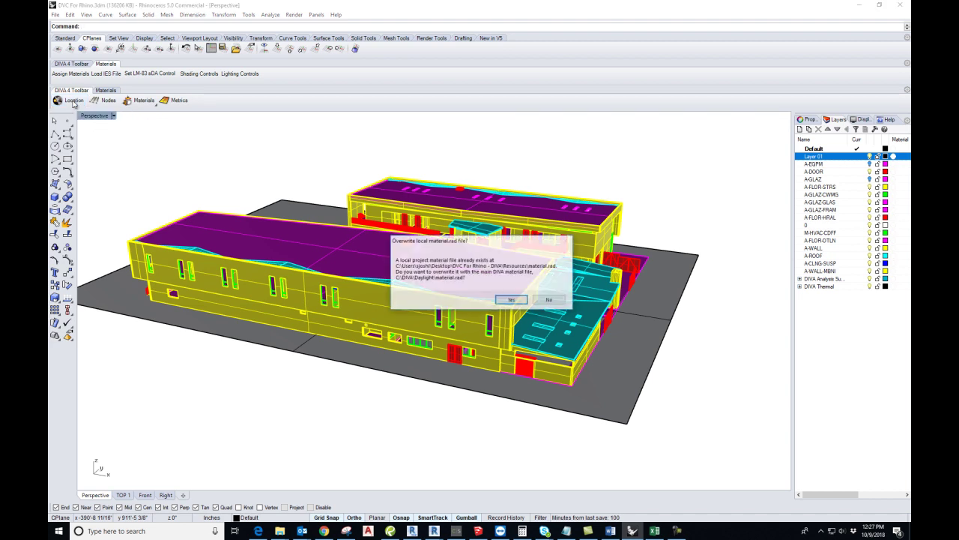
pyautogui.click(512, 301)
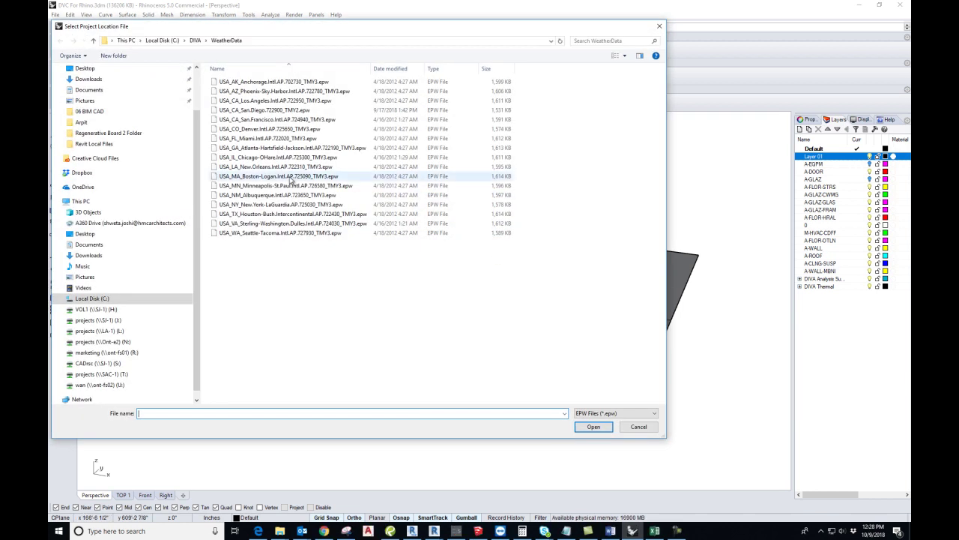
pyautogui.click(264, 113)
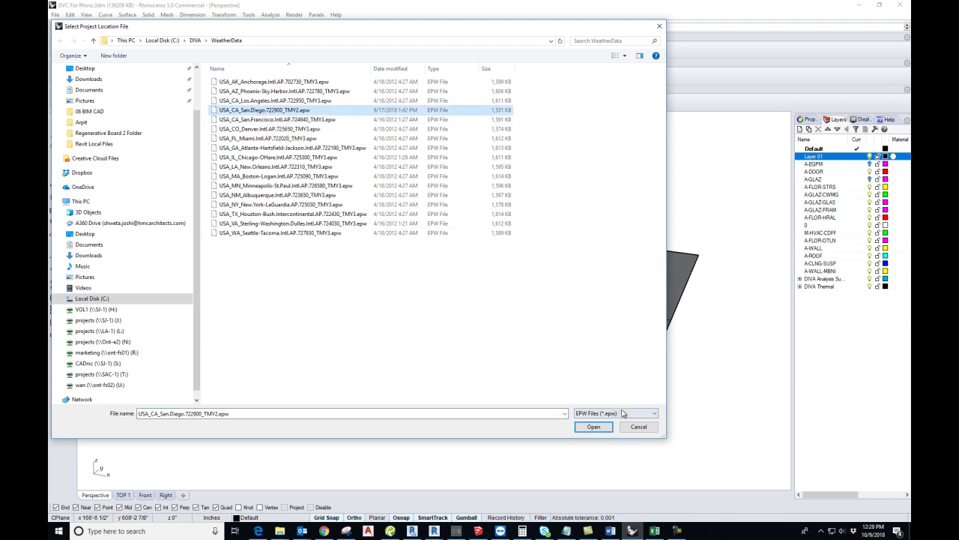
pyautogui.click(594, 427)
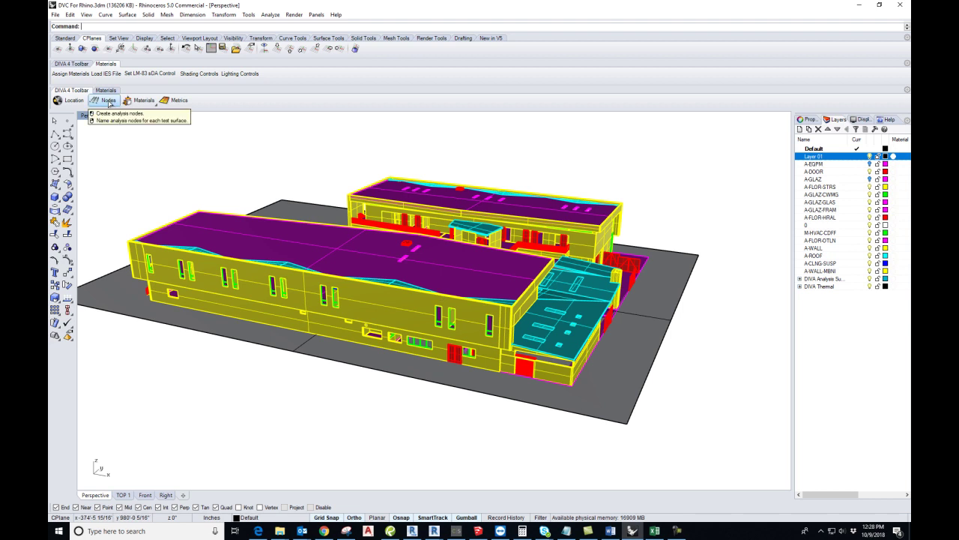
# Create DIVA analysis nodes on the ground surface with offset 30 and spacing 20.
pyautogui.click(108, 102)
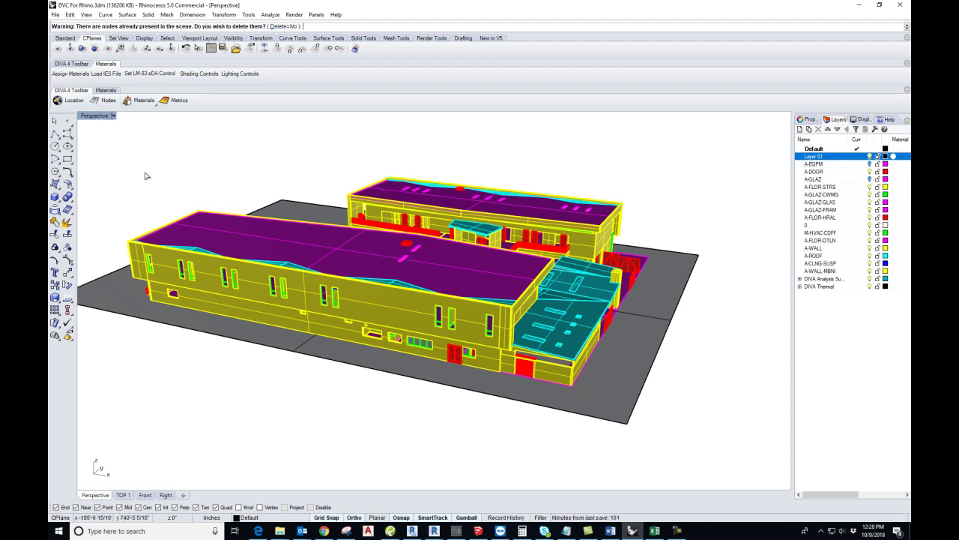
pyautogui.click(290, 27)
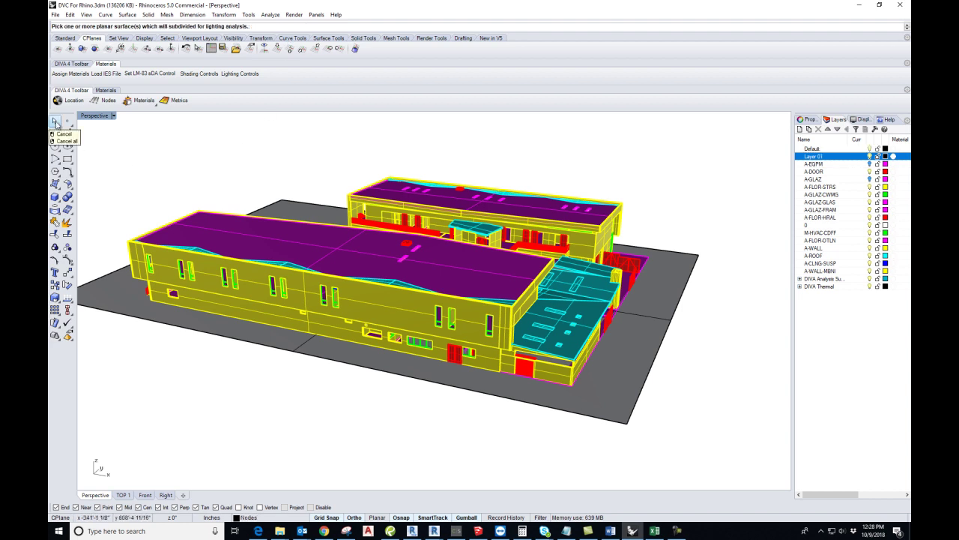
pyautogui.click(55, 122)
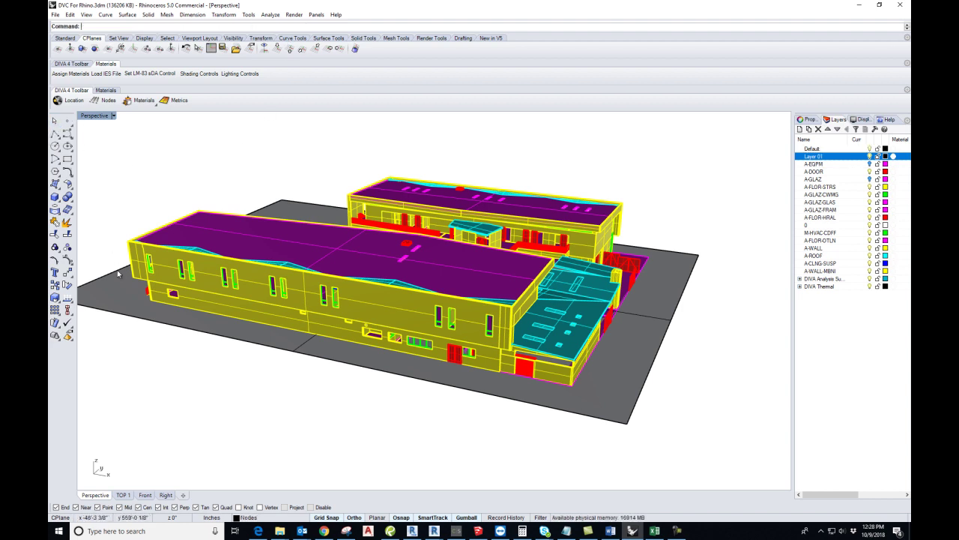
pyautogui.click(118, 259)
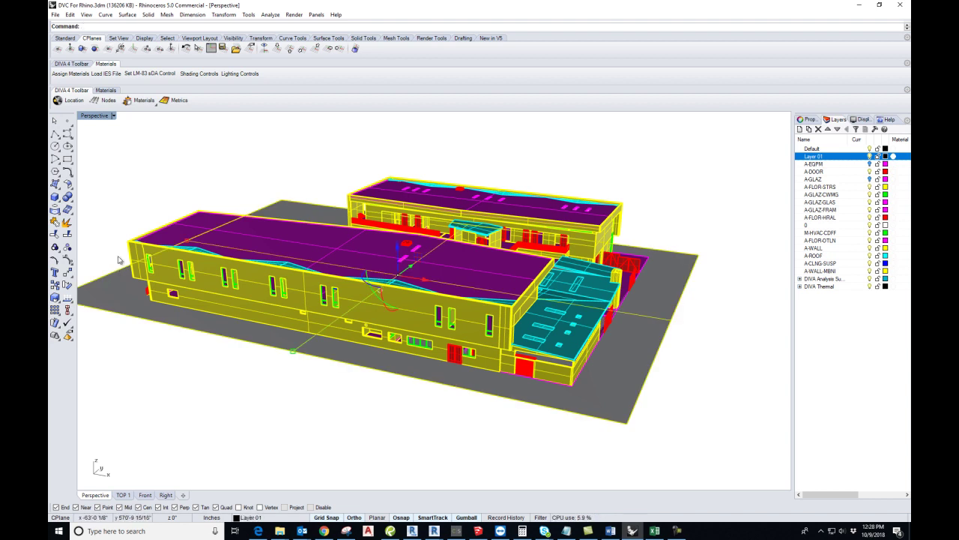
pyautogui.click(104, 99)
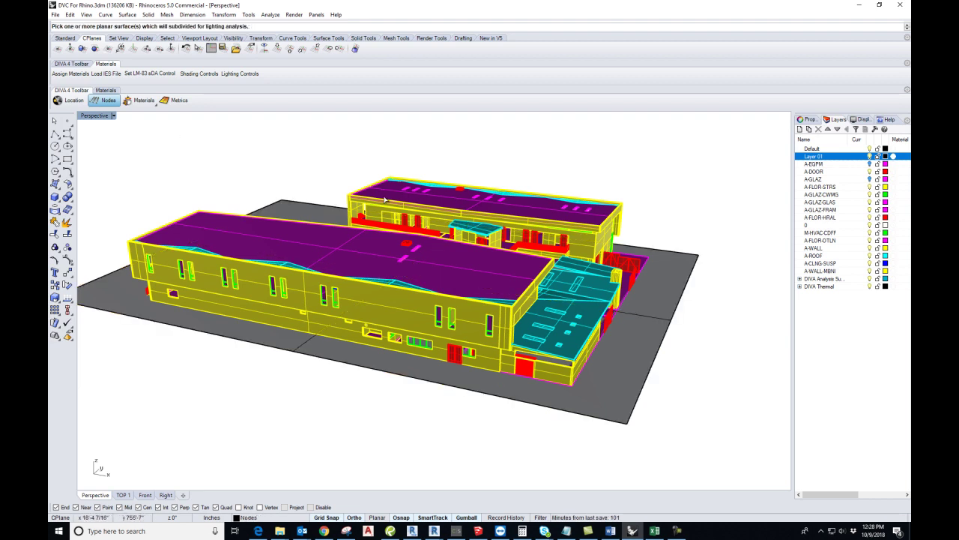
pyautogui.click(302, 207)
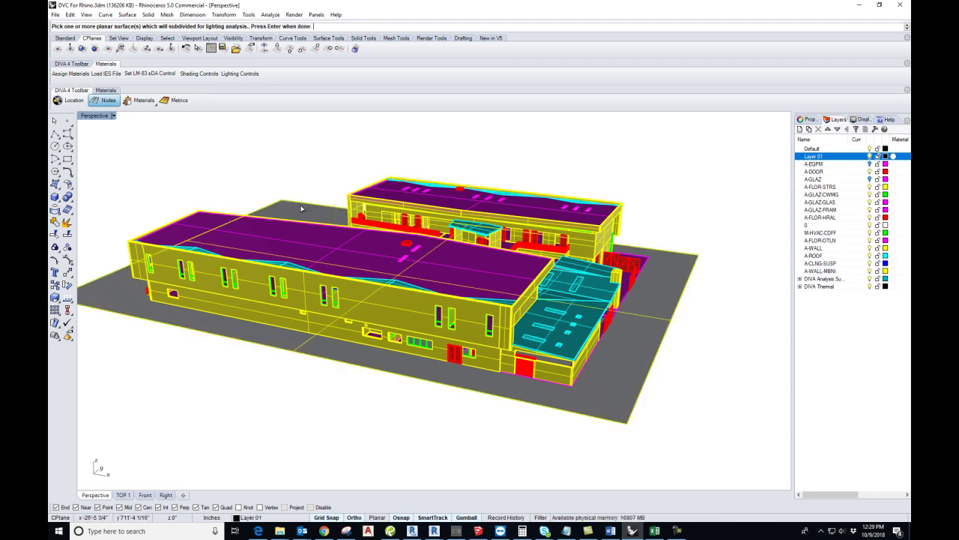
pyautogui.press('Return')
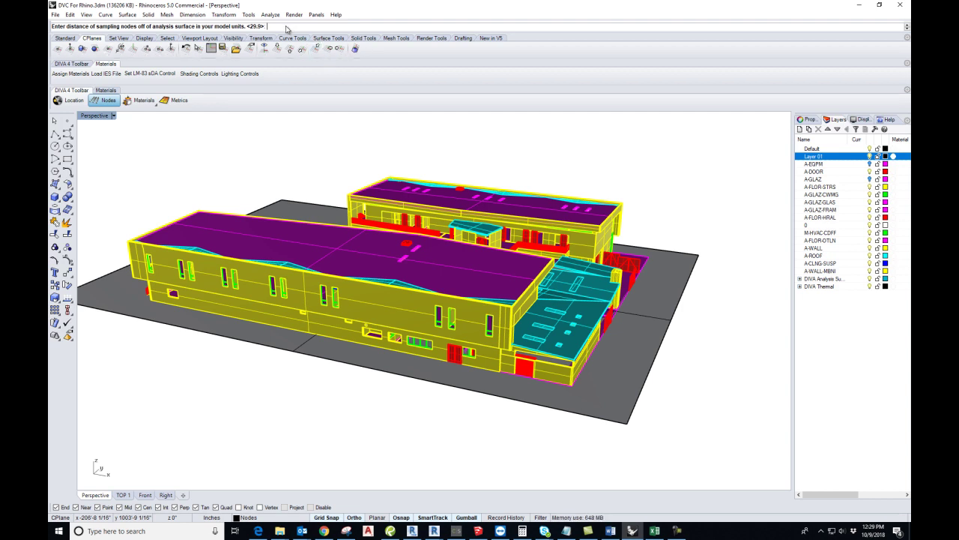
pyautogui.press('Return')
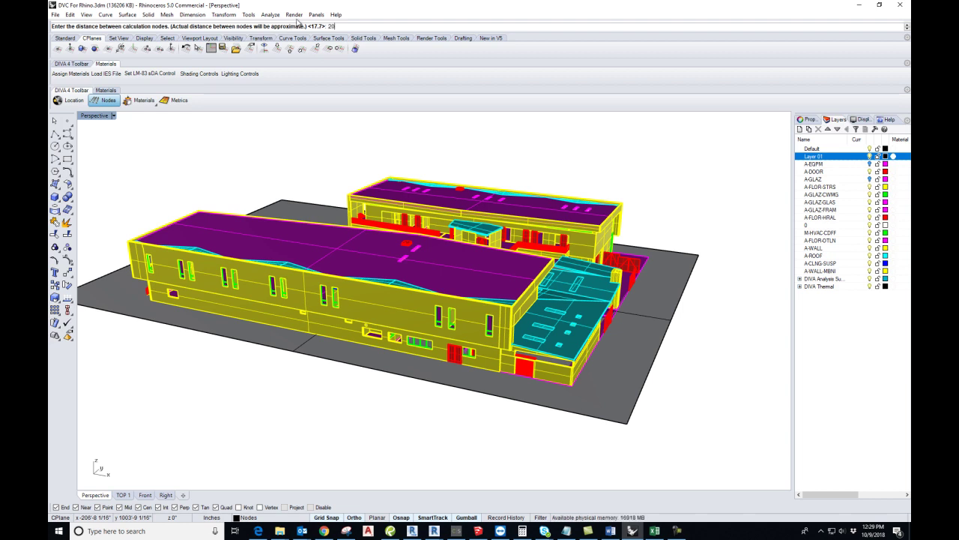
pyautogui.press('Return')
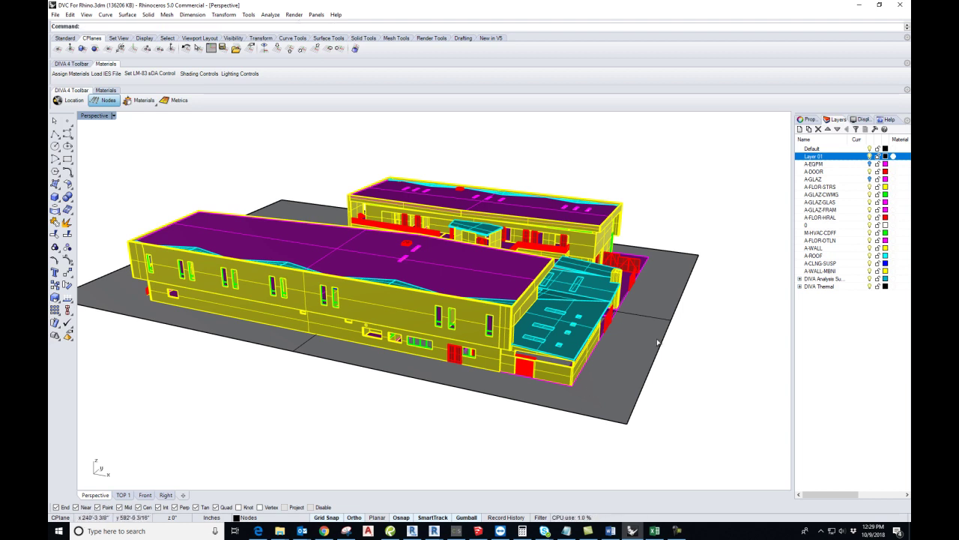
pyautogui.doubleClick(95, 117)
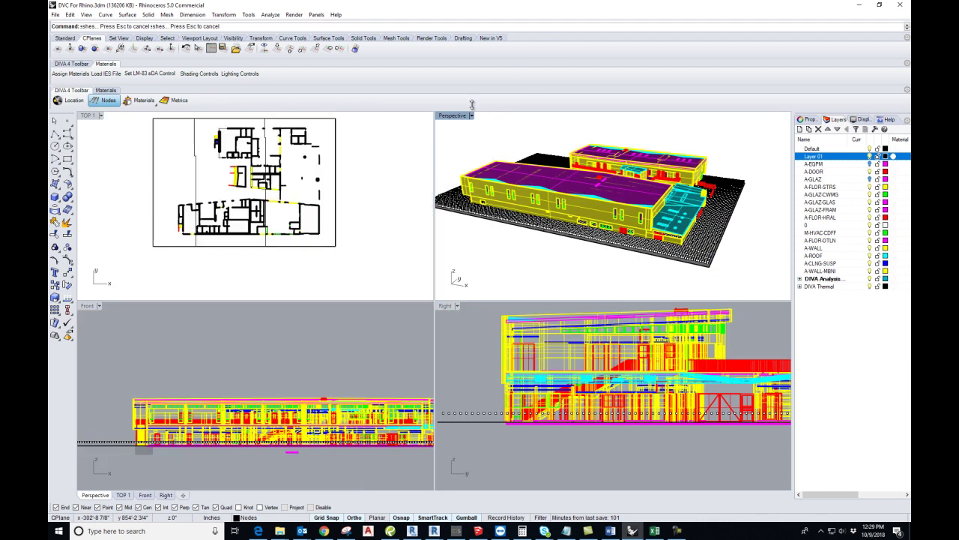
pyautogui.doubleClick(452, 116)
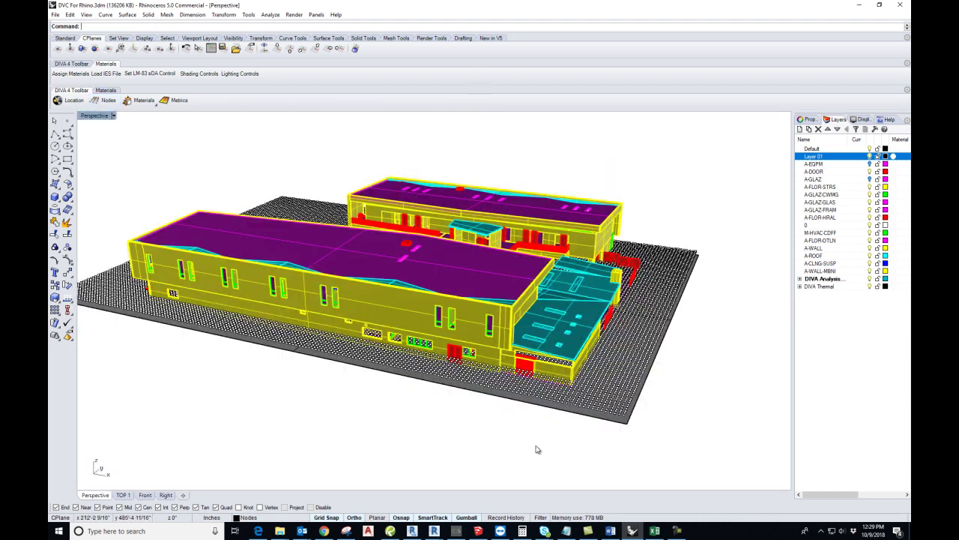
pyautogui.scroll(3, 548, 426)
pyautogui.scroll(-5, 574, 395)
pyautogui.moveTo(480, 395); pyautogui.dragTo(577, 450, button='right')
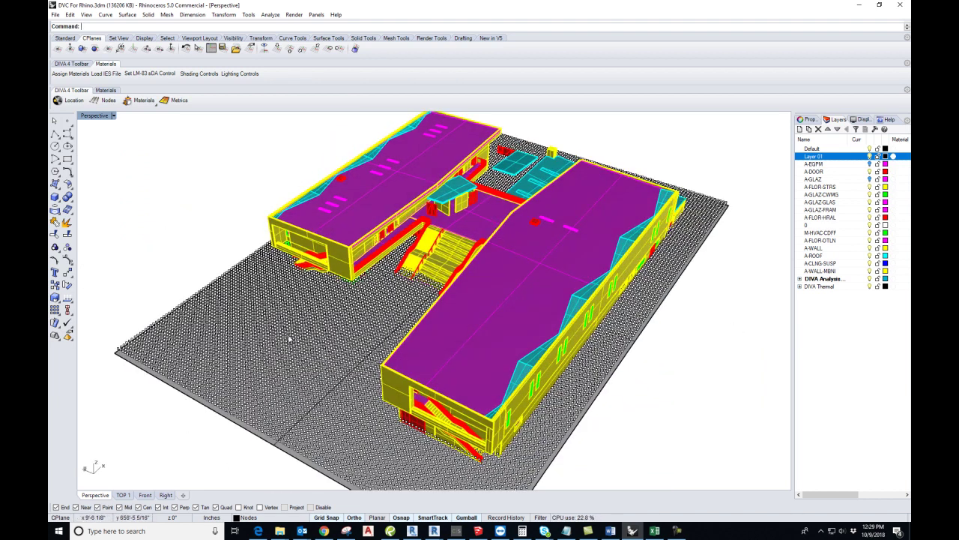
pyautogui.scroll(4, 289, 339)
pyautogui.moveTo(366, 337); pyautogui.dragTo(370, 322, button='right')
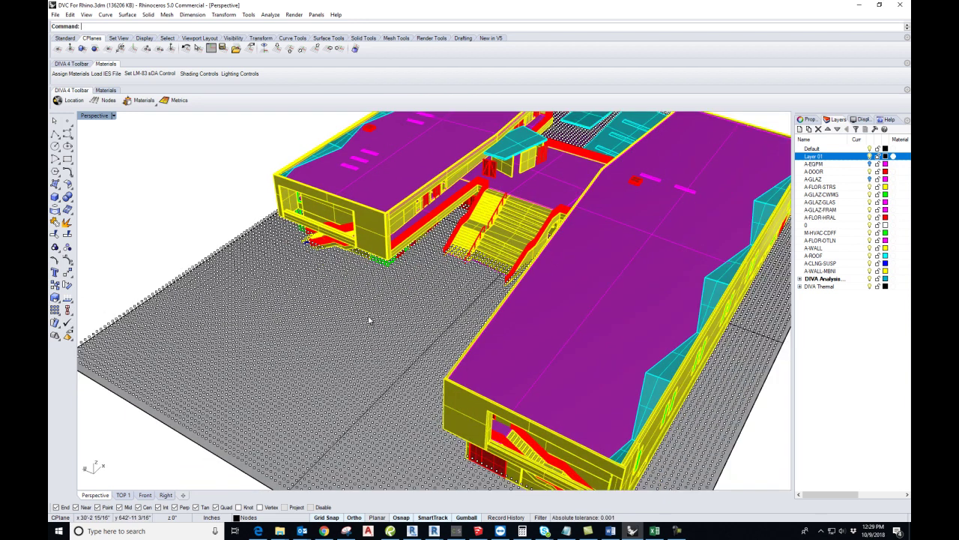
pyautogui.scroll(-4, 247, 270)
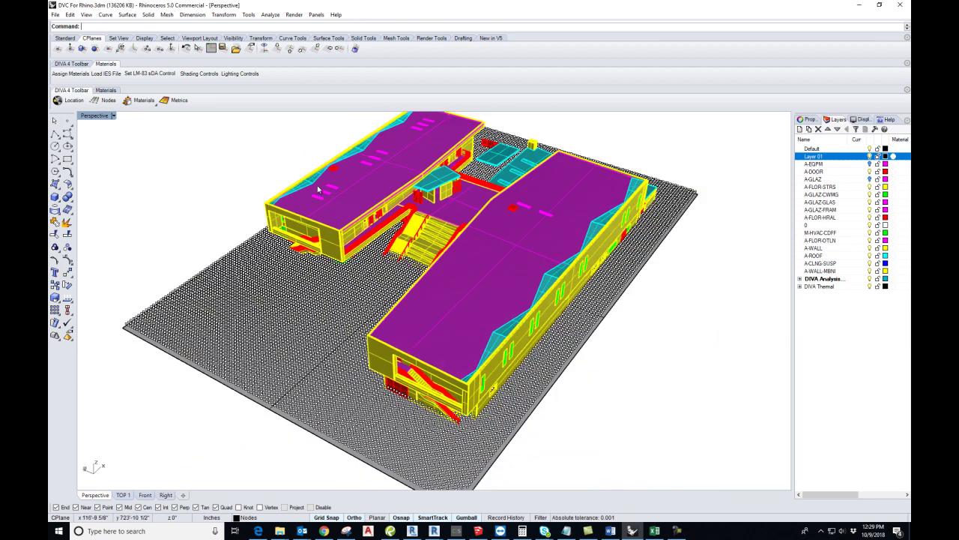
# Open DIVA's Assign Materials dialog from the Materials menu.
pyautogui.click(134, 101)
pyautogui.click(140, 117)
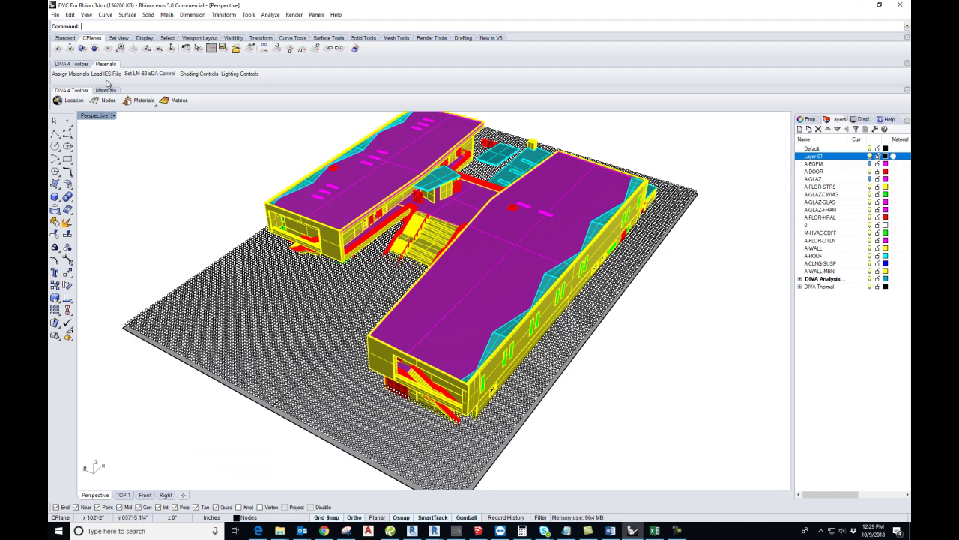
pyautogui.click(141, 101)
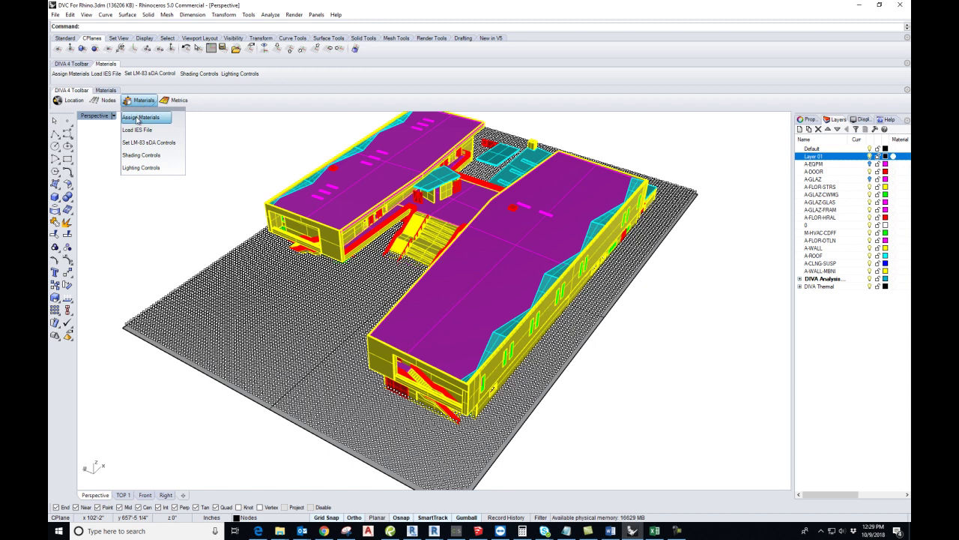
pyautogui.click(139, 118)
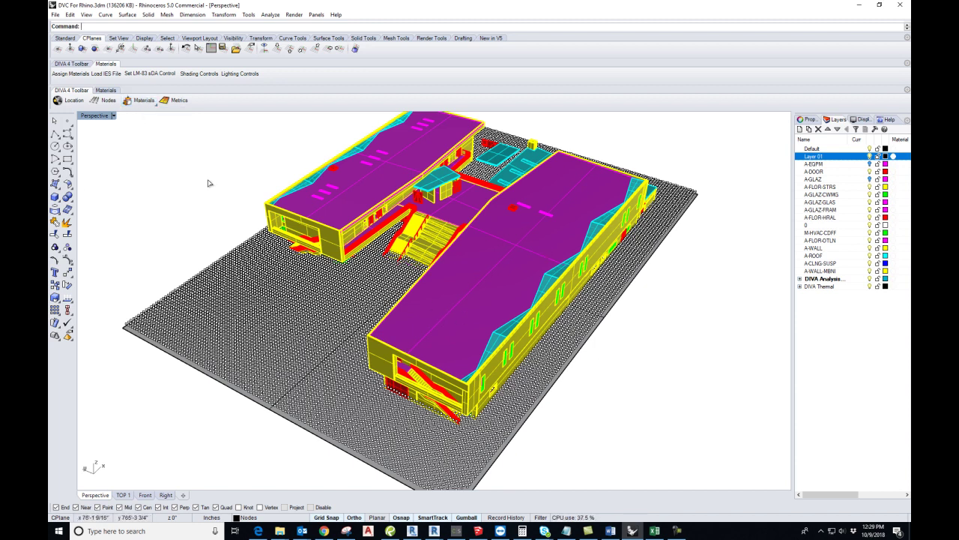
pyautogui.click(879, 6)
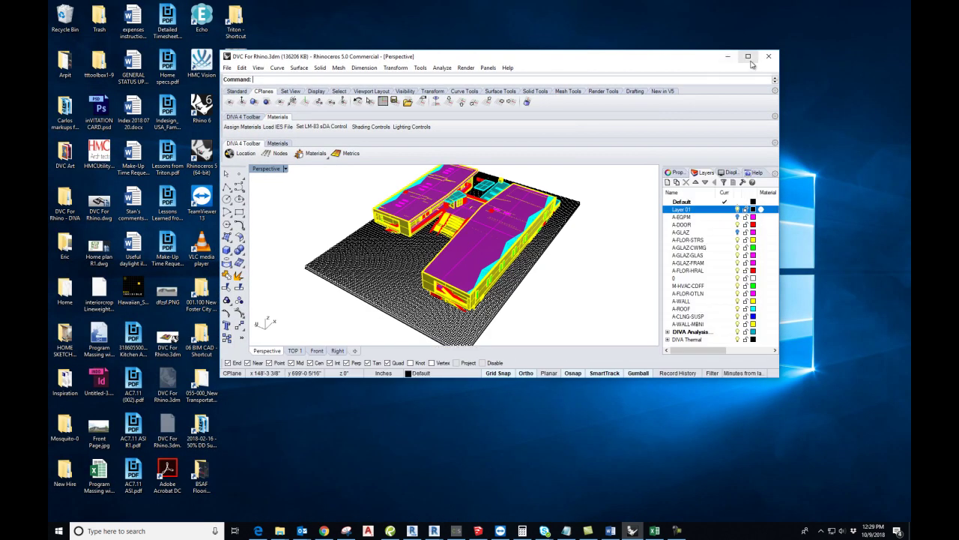
pyautogui.click(748, 57)
pyautogui.click(70, 73)
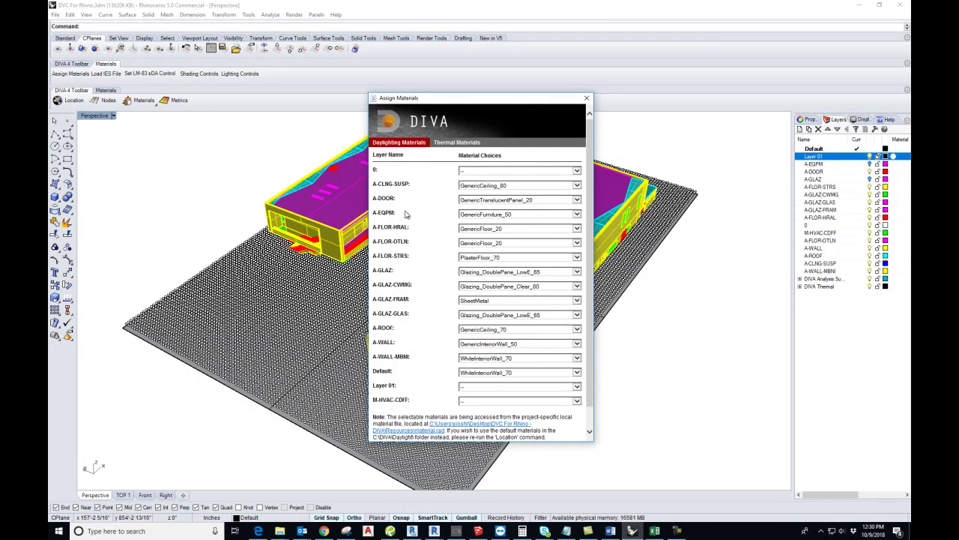
# Assign GenericCeiling_80 to A-CLNG-SUSP and GenericTranslucentPanel_20 to A-DOOR.
pyautogui.click(578, 186)
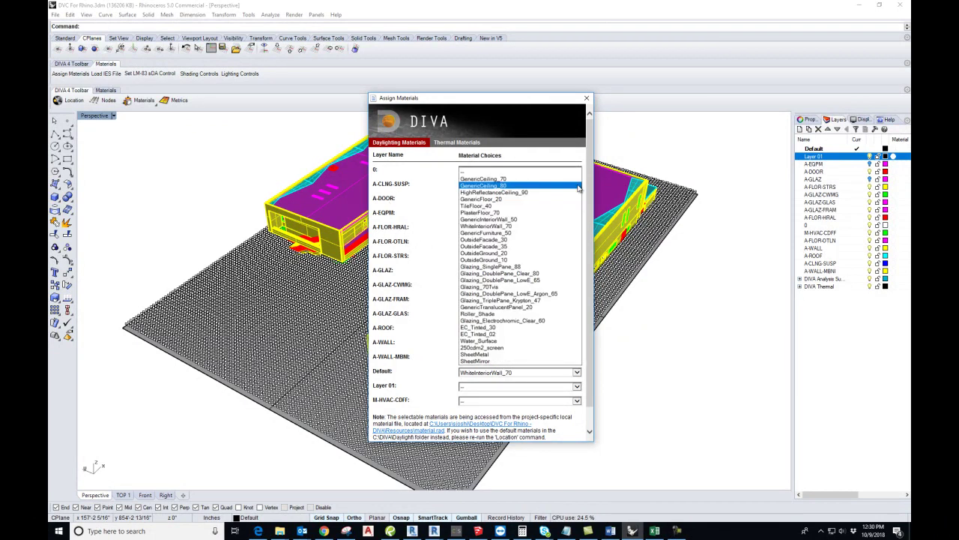
pyautogui.click(480, 185)
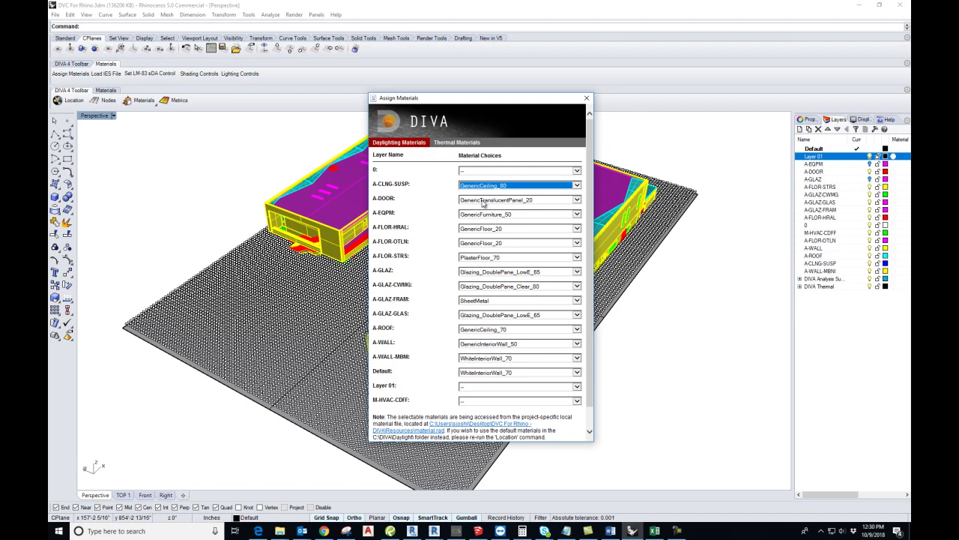
pyautogui.click(483, 201)
pyautogui.click(486, 200)
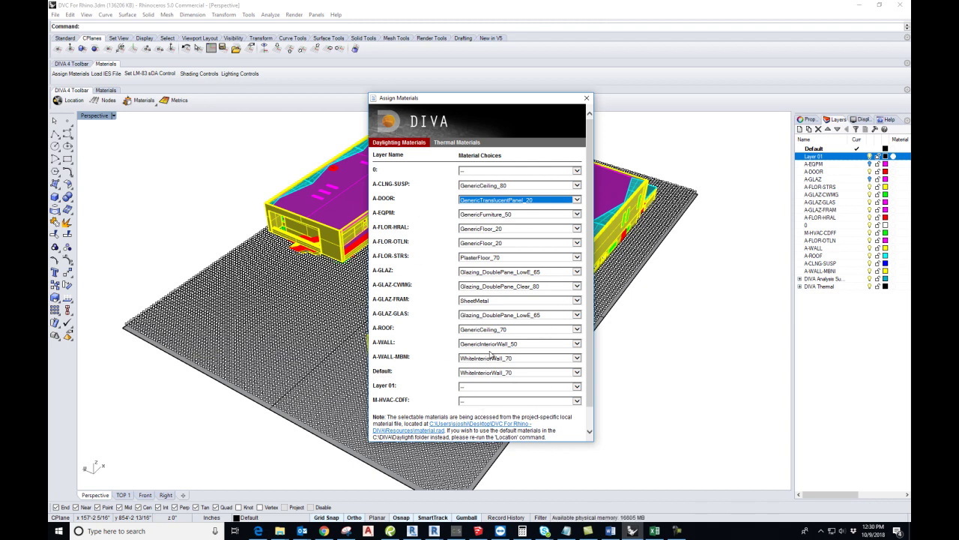
pyautogui.scroll(-1, 491, 338)
pyautogui.scroll(1, 509, 344)
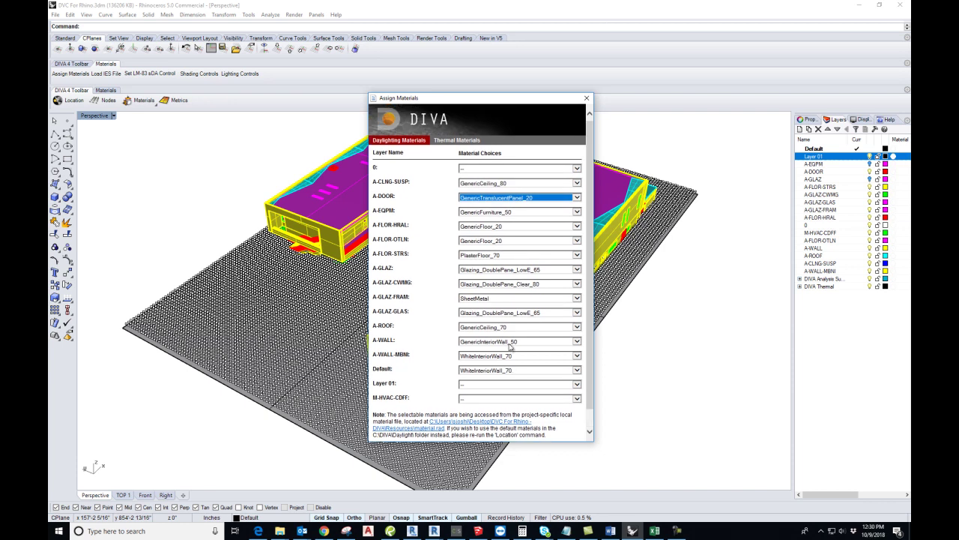
pyautogui.scroll(-1, 487, 347)
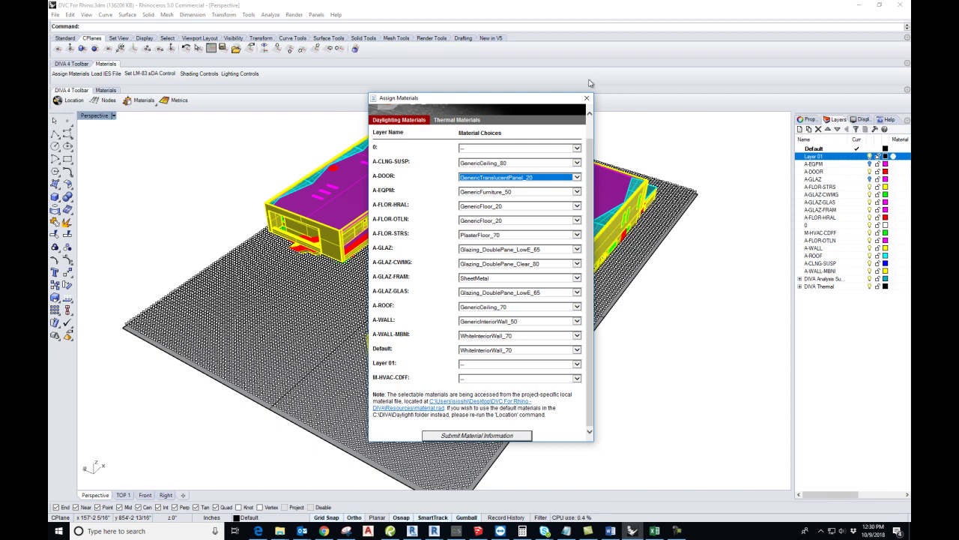
# Submit the material information for all layers.
pyautogui.moveTo(537, 100); pyautogui.dragTo(671, 104)
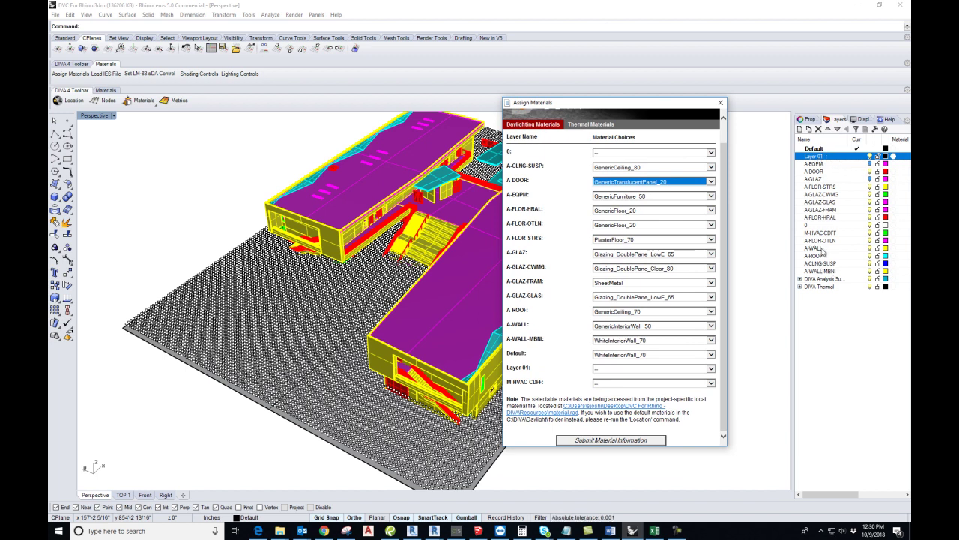
pyautogui.click(609, 440)
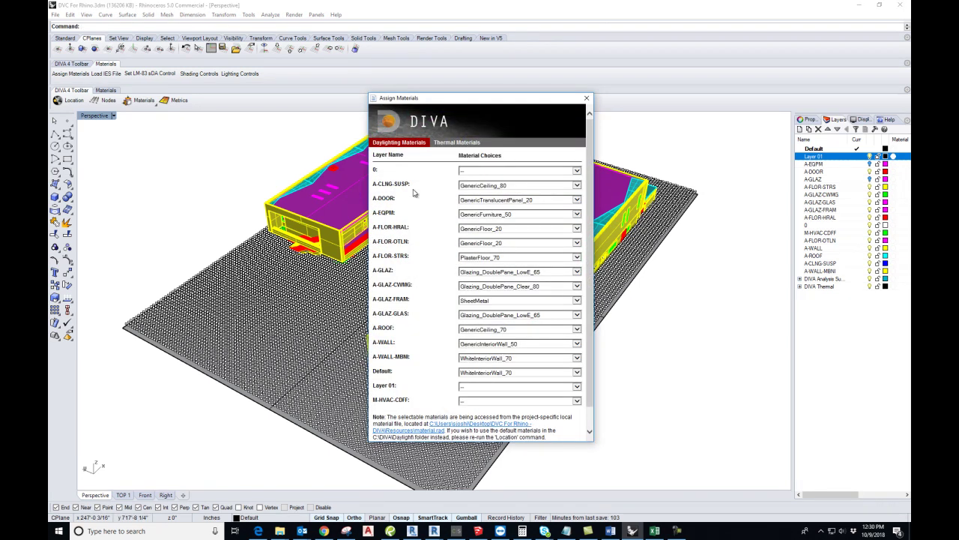
pyautogui.scroll(-1, 534, 343)
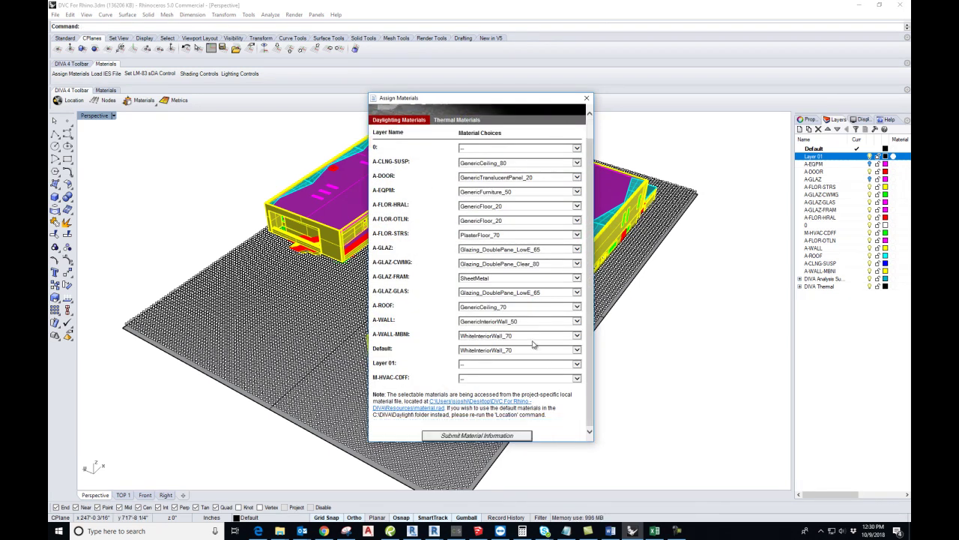
pyautogui.click(480, 435)
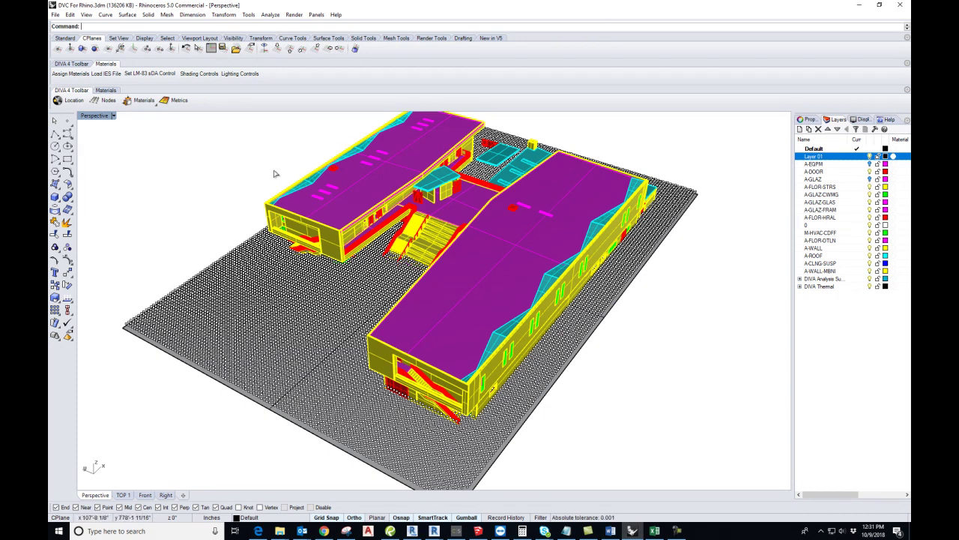
# Choose the Daylight Grid-Based Point-in-Time Illuminance simulation in DIVA Metrics.
pyautogui.click(179, 101)
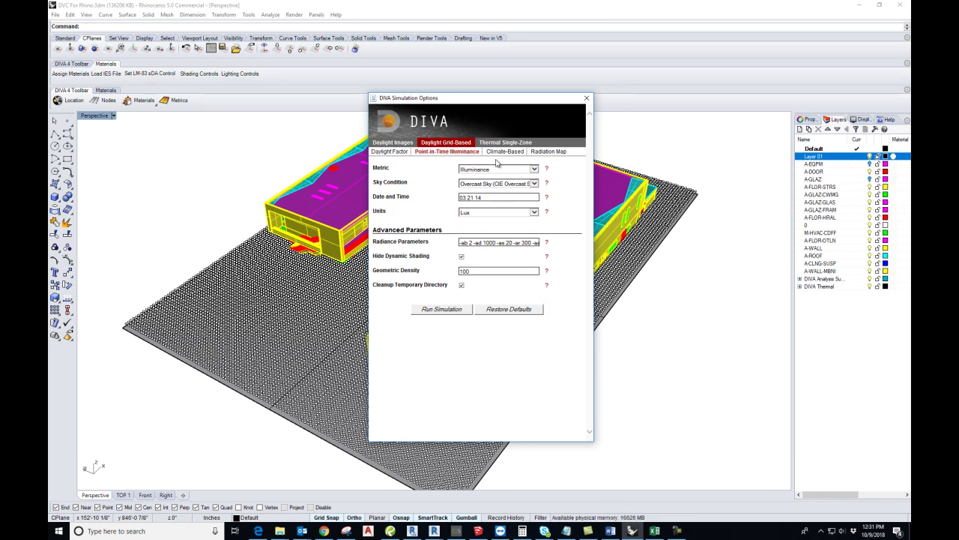
pyautogui.click(393, 142)
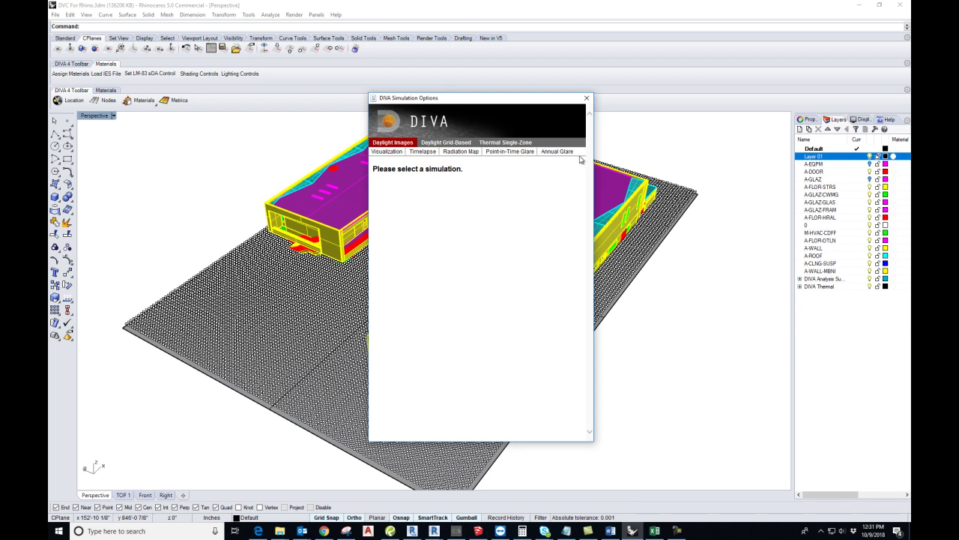
pyautogui.click(449, 142)
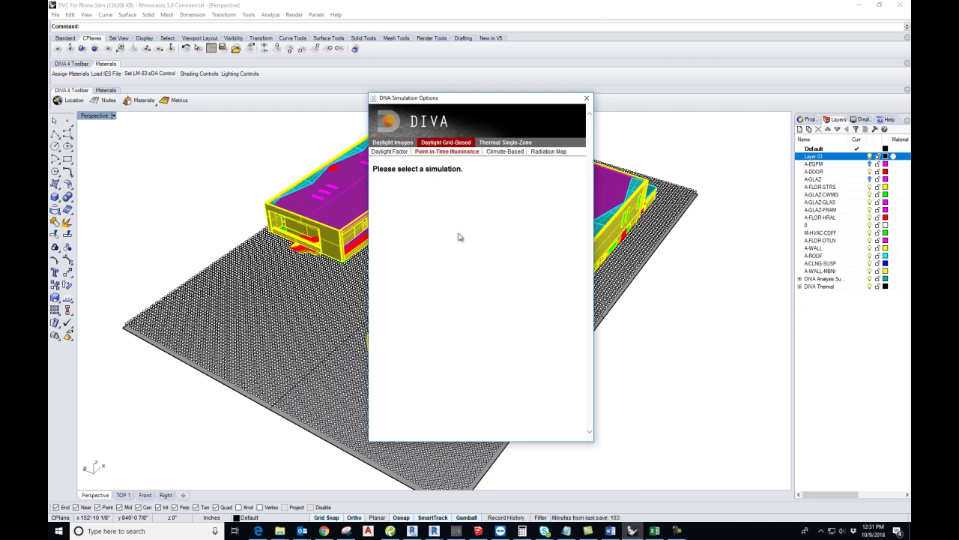
pyautogui.click(446, 154)
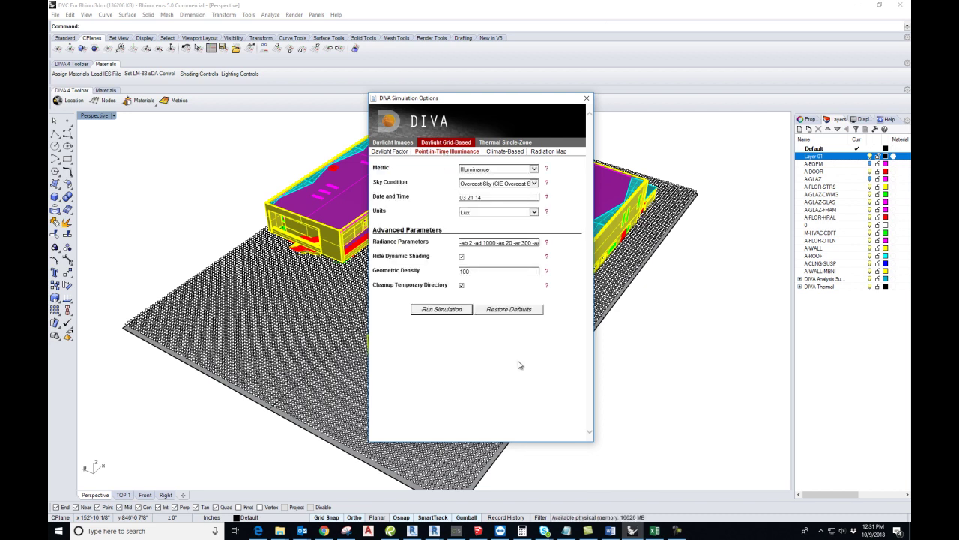
# Set metric to Illuminance, sky to CIE Overcast, and date to 03 21 14.
pyautogui.click(535, 170)
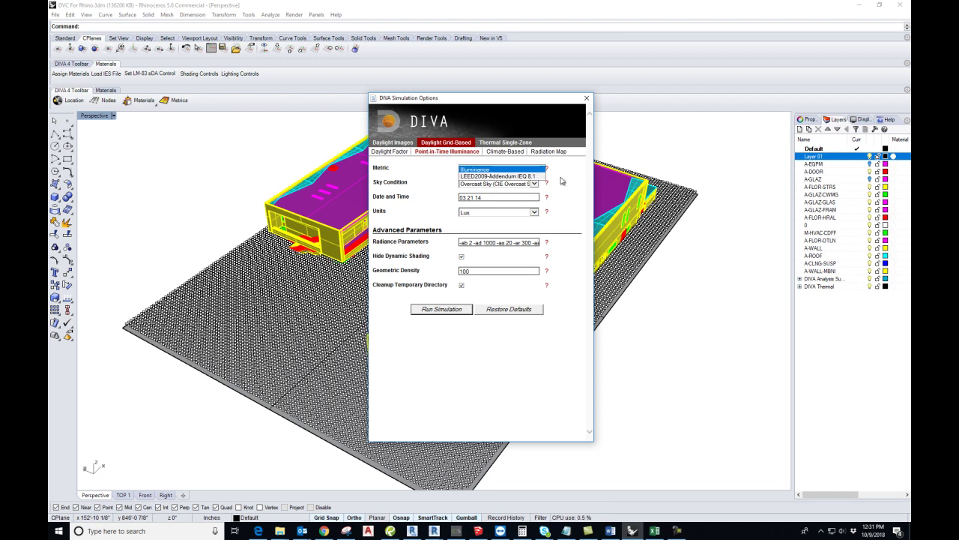
pyautogui.click(561, 181)
pyautogui.click(535, 184)
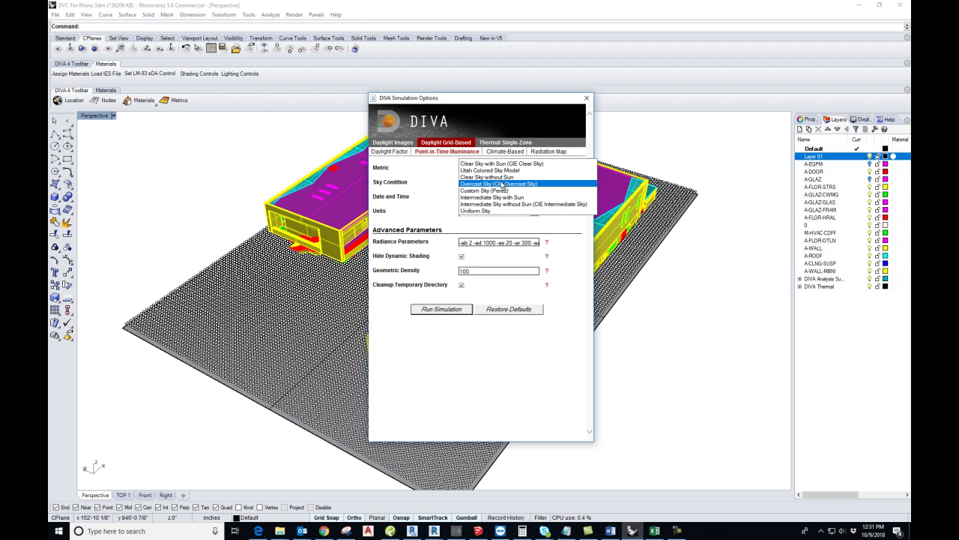
pyautogui.click(522, 185)
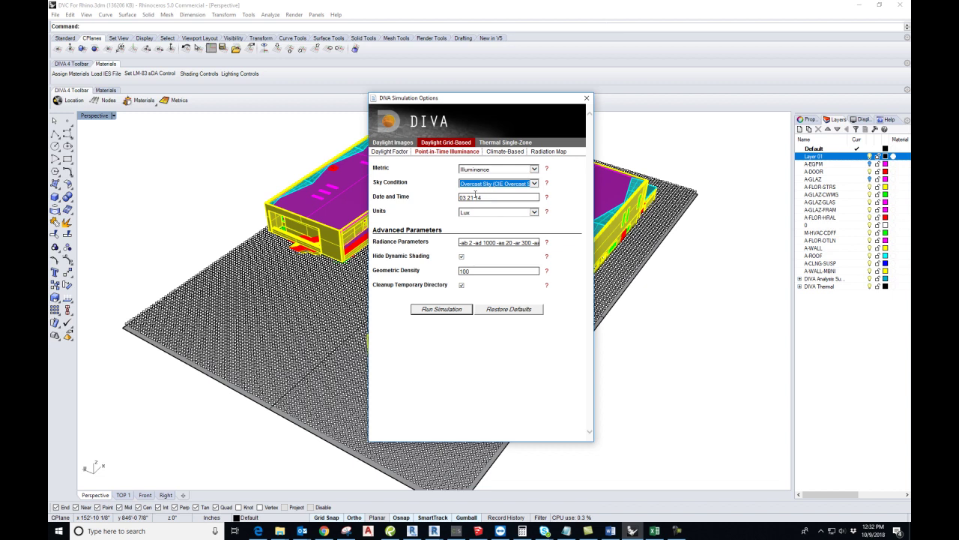
pyautogui.write('4')
# Run the simulation, then load its results with an edited maximum illuminance.
pyautogui.click(434, 309)
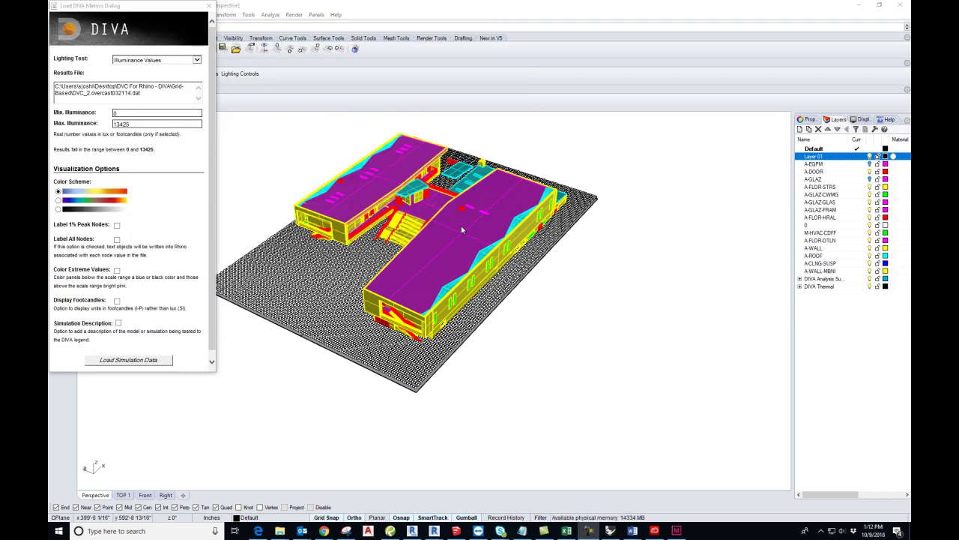
pyautogui.moveTo(131, 9); pyautogui.dragTo(423, 79)
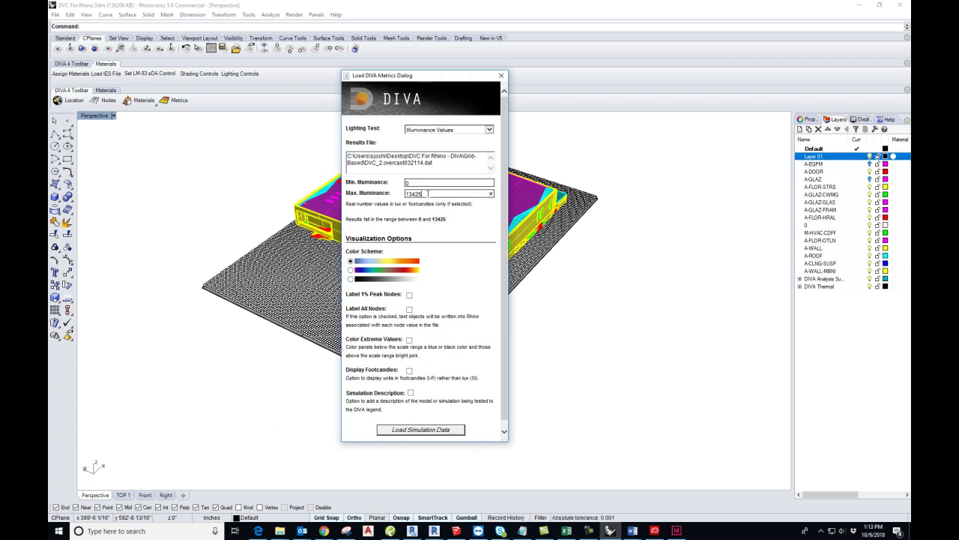
pyautogui.moveTo(428, 194); pyautogui.dragTo(403, 193)
pyautogui.write('10000')
pyautogui.click(403, 432)
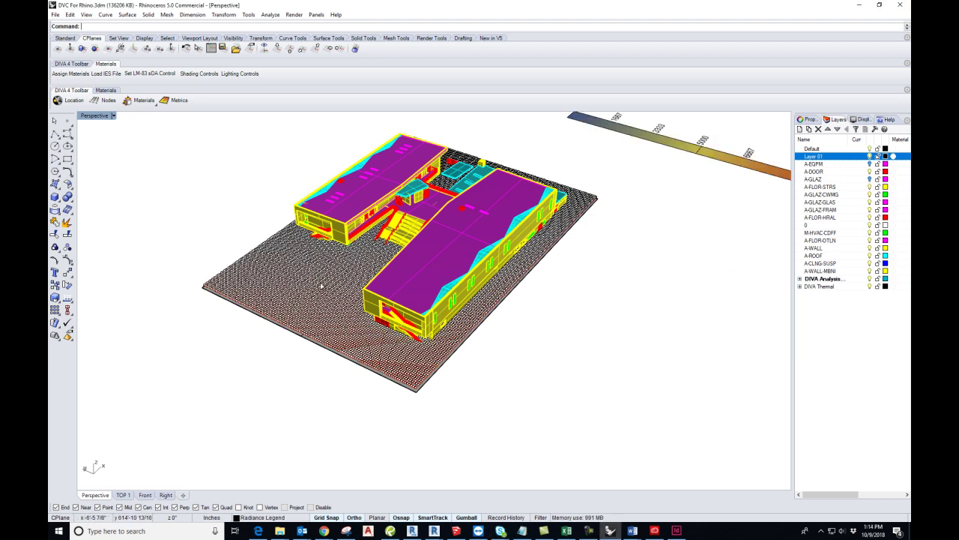
# Restore four viewports with Top zoomed onto the floor plan, and close the DIVA options.
pyautogui.scroll(2, 341, 296)
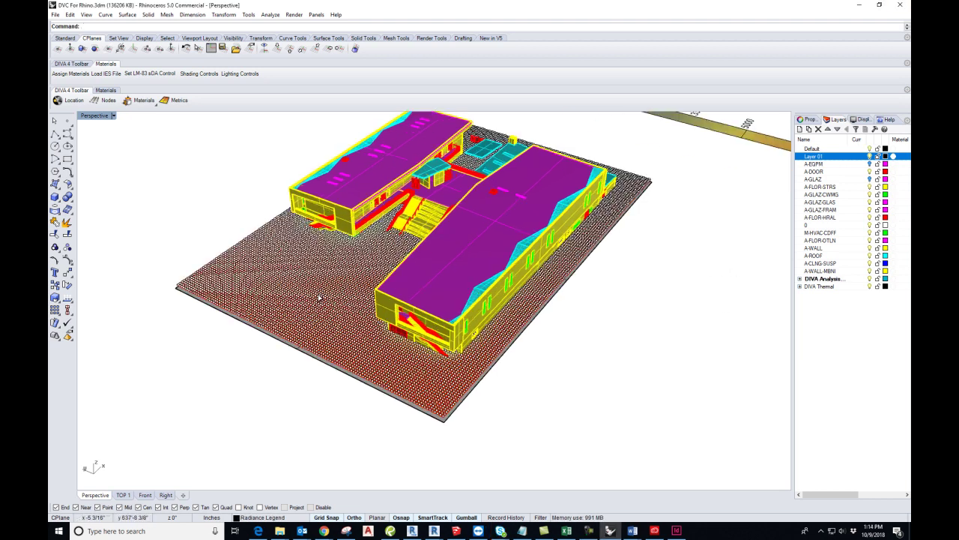
pyautogui.doubleClick(95, 118)
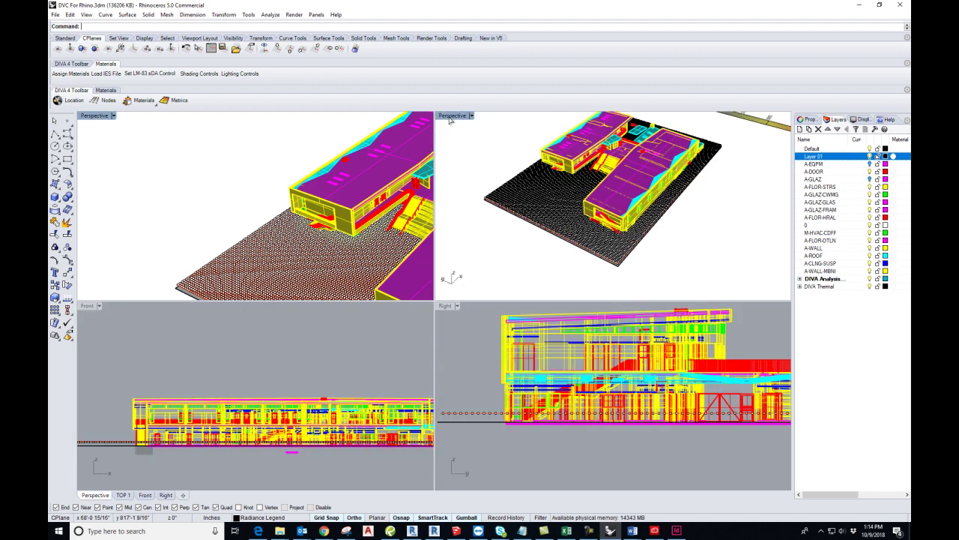
pyautogui.doubleClick(451, 116)
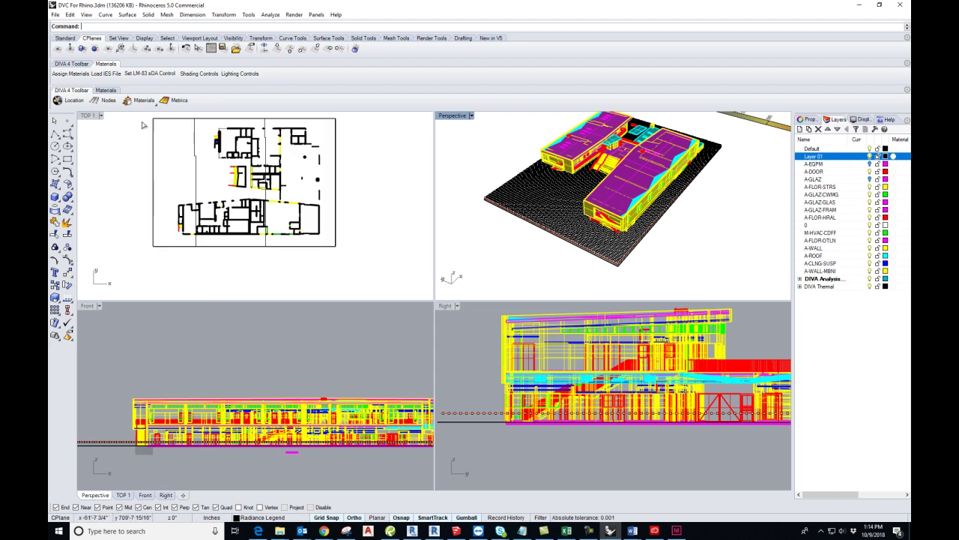
pyautogui.scroll(1, 143, 123)
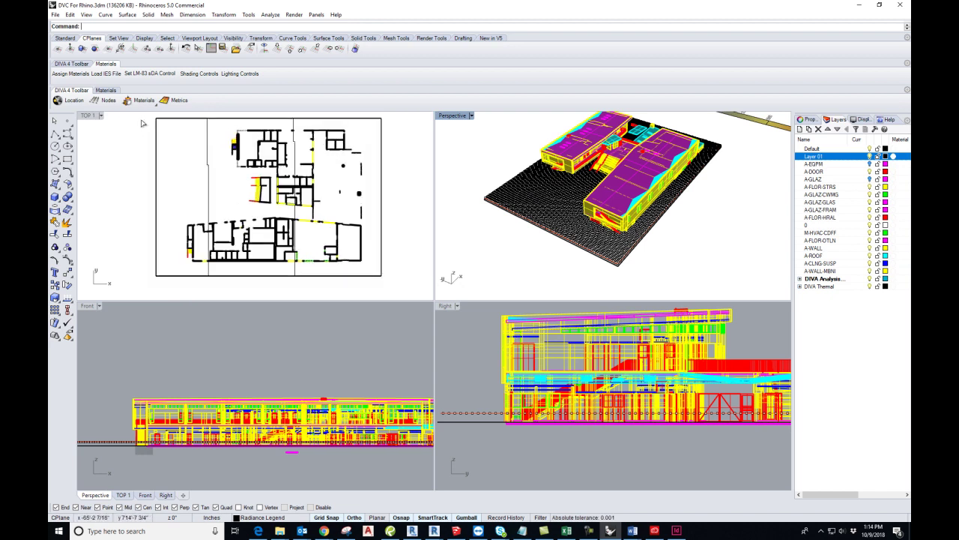
pyautogui.scroll(1, 143, 124)
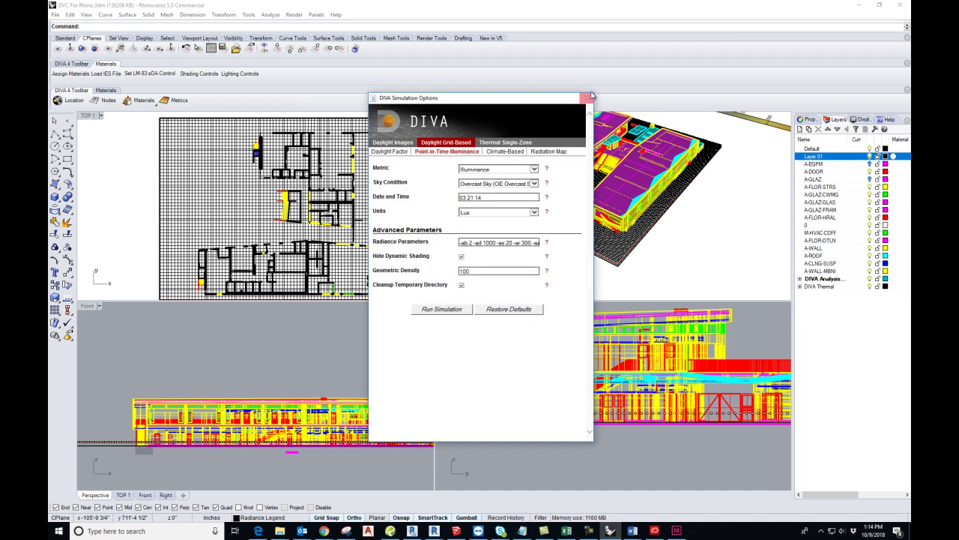
pyautogui.click(586, 98)
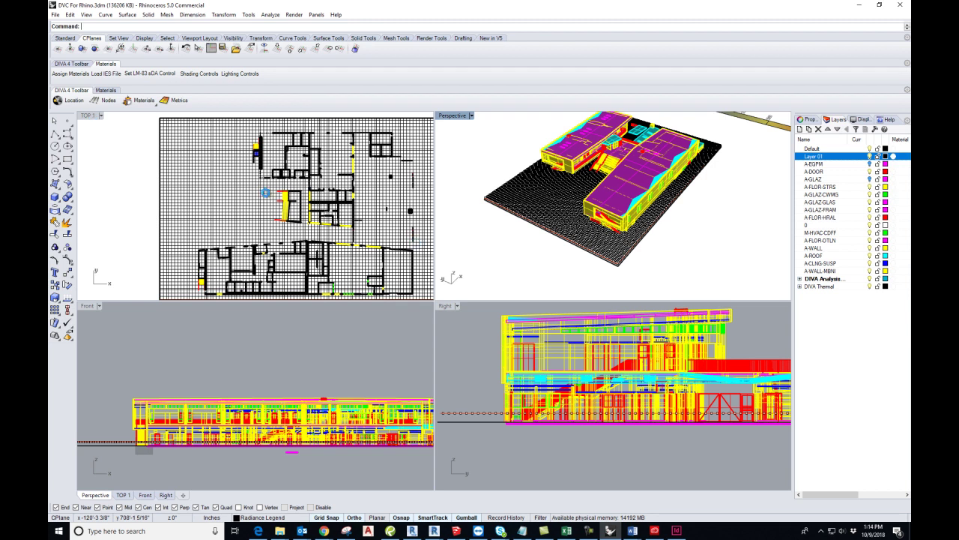
# Activate the Top view and hide the DIVA Nodes layer to reveal the smooth illuminance map.
pyautogui.click(266, 194)
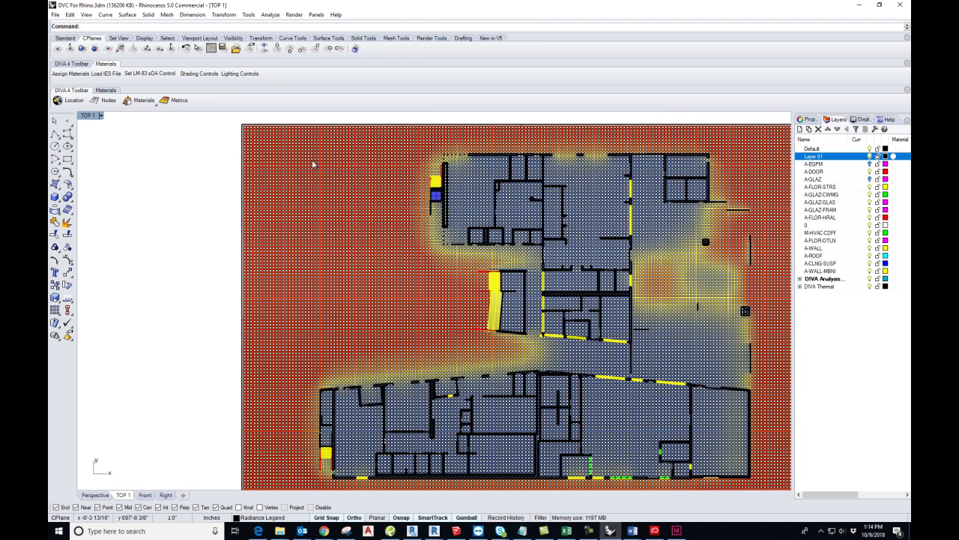
pyautogui.scroll(-3, 457, 208)
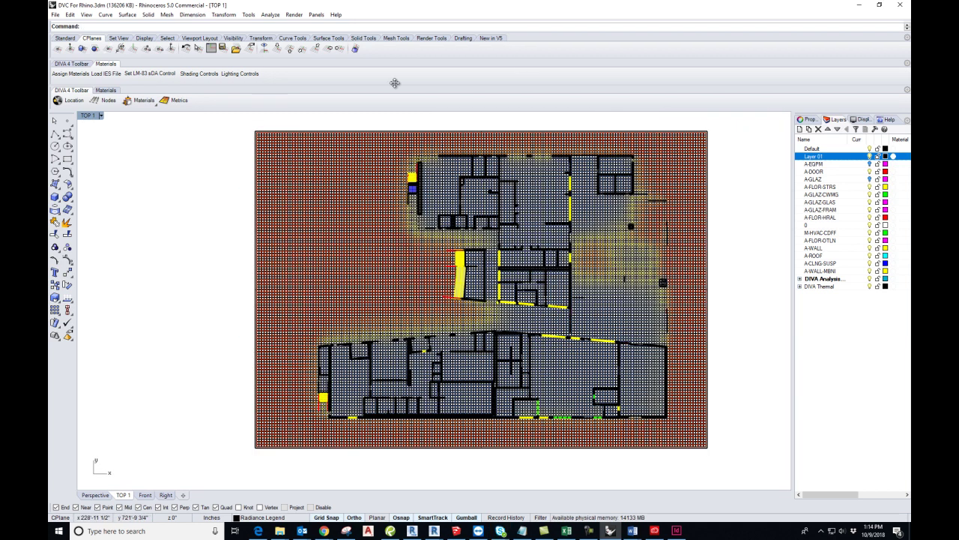
pyautogui.click(799, 279)
pyautogui.click(800, 324)
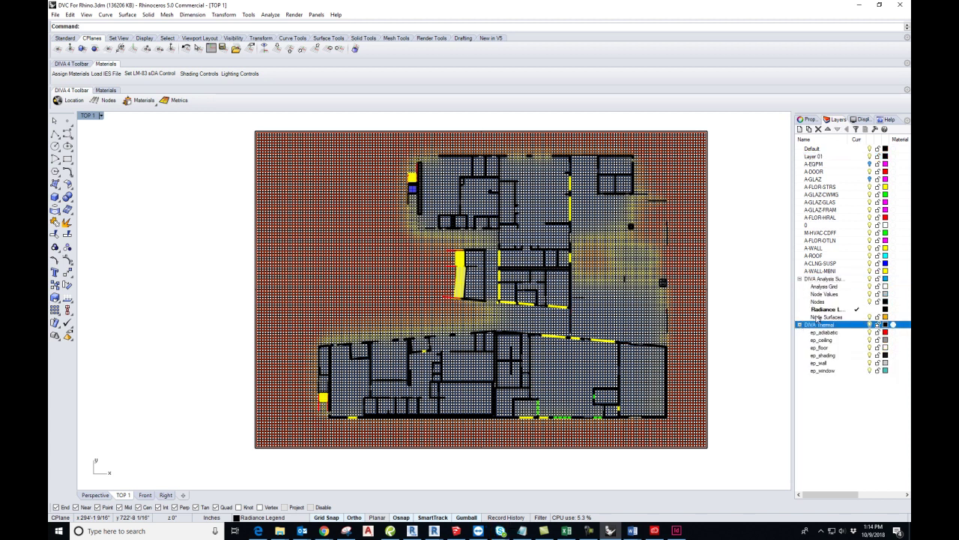
pyautogui.click(869, 301)
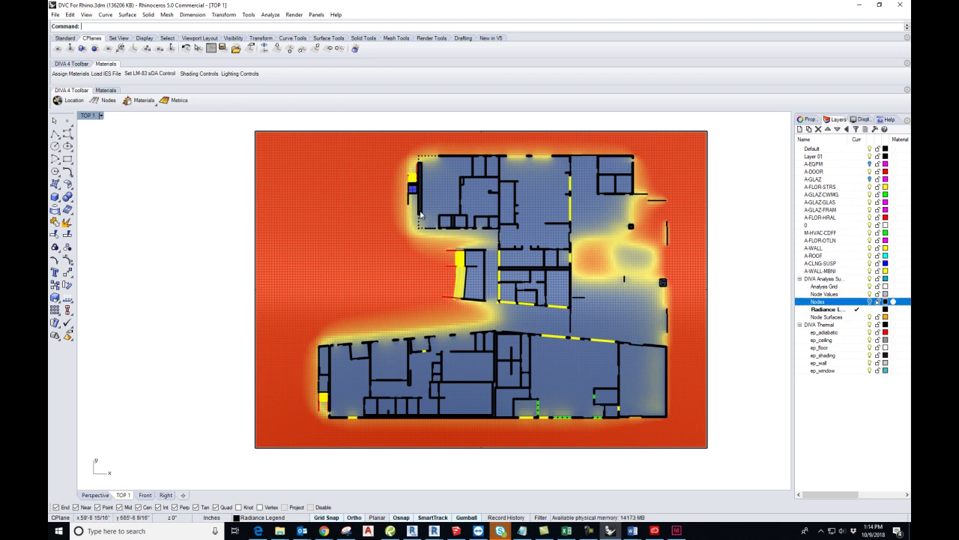
pyautogui.click(140, 103)
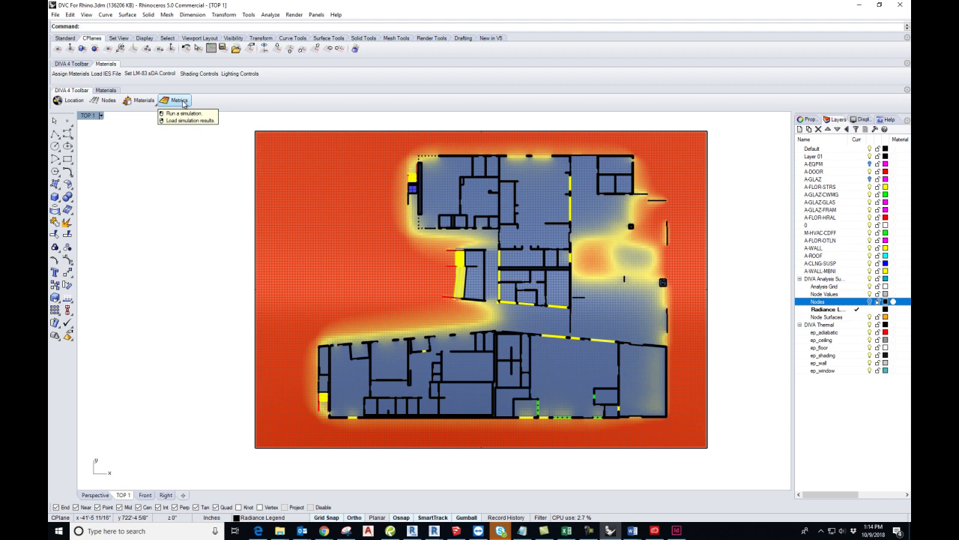
pyautogui.click(180, 104)
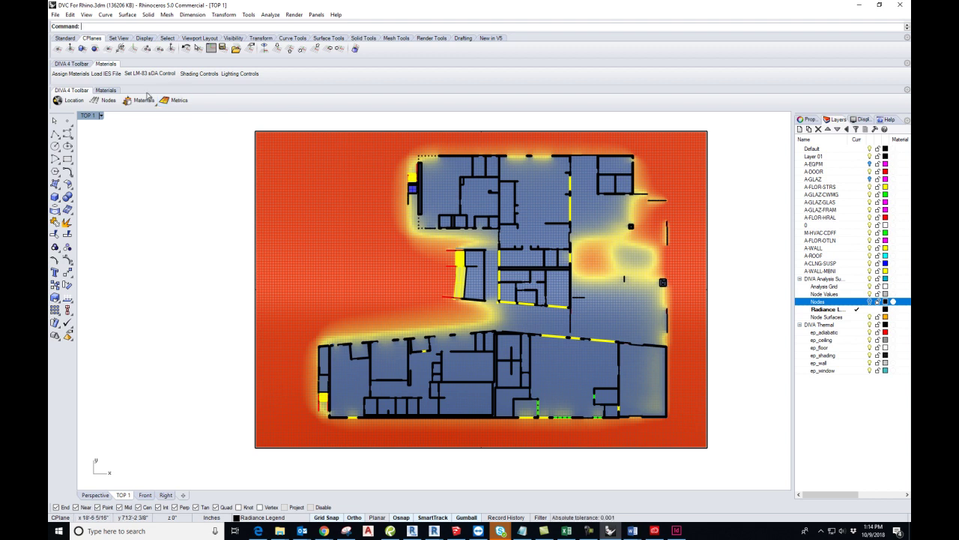